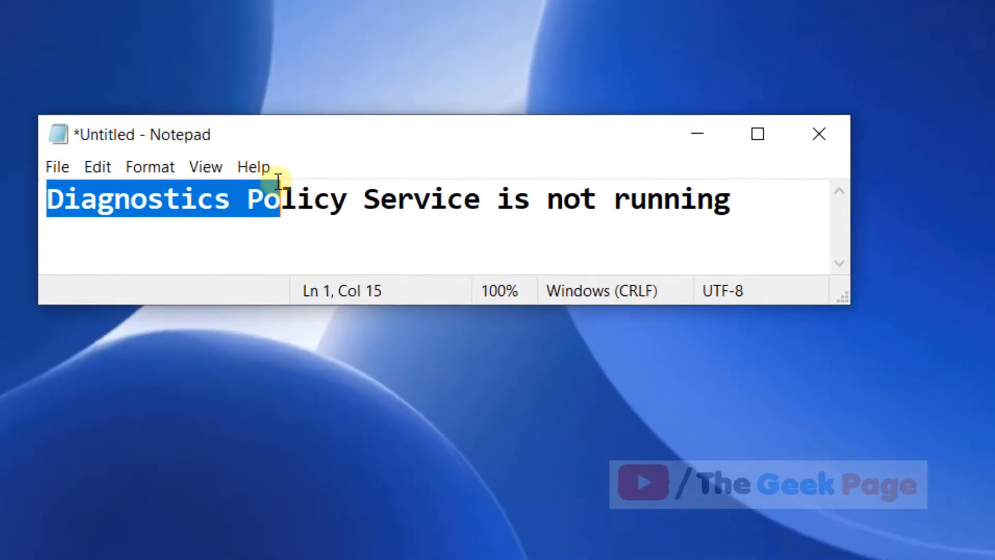
# Step: Select the full “Diagnostics Policy Service is not running” line in the notes
pyautogui.moveTo(277, 186); pyautogui.dragTo(754, 199)
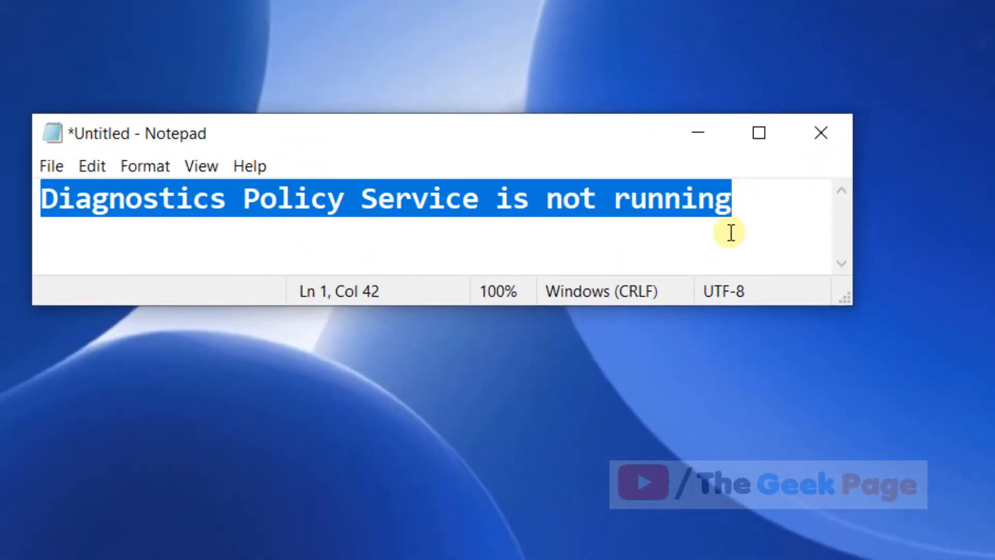
# Step: Minimize Notepad and launch Command Prompt as administrator from Start search (cmd)
pyautogui.click(696, 134)
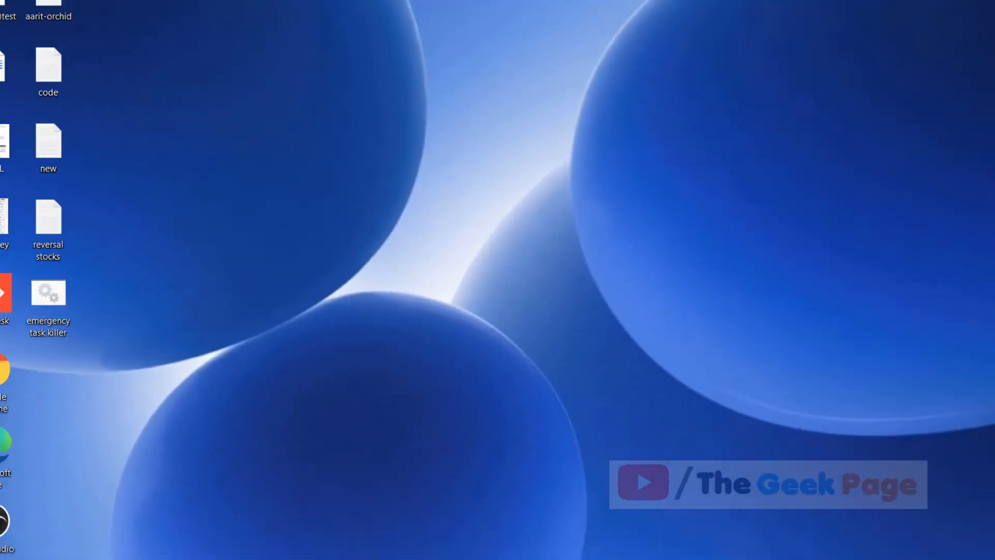
pyautogui.click(179, 544)
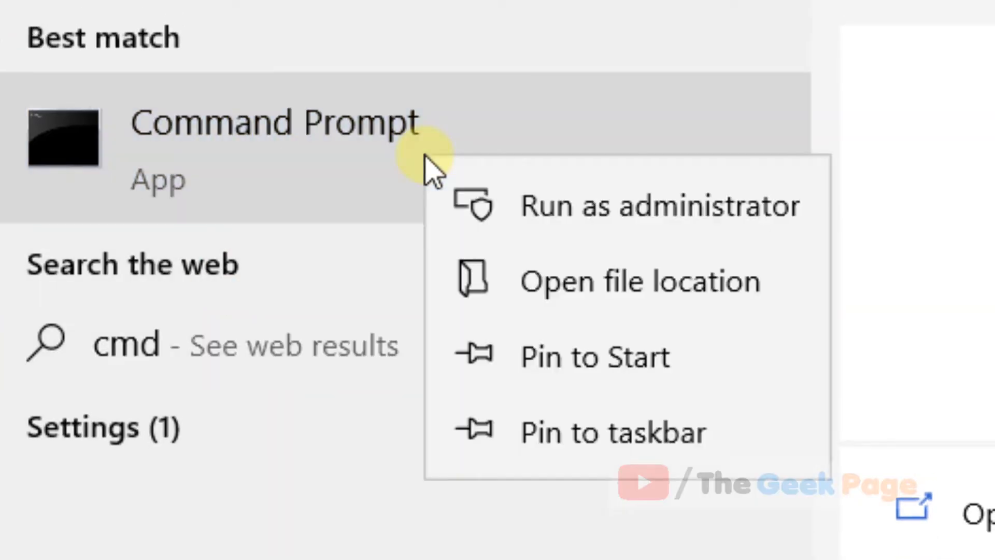
pyautogui.click(700, 218)
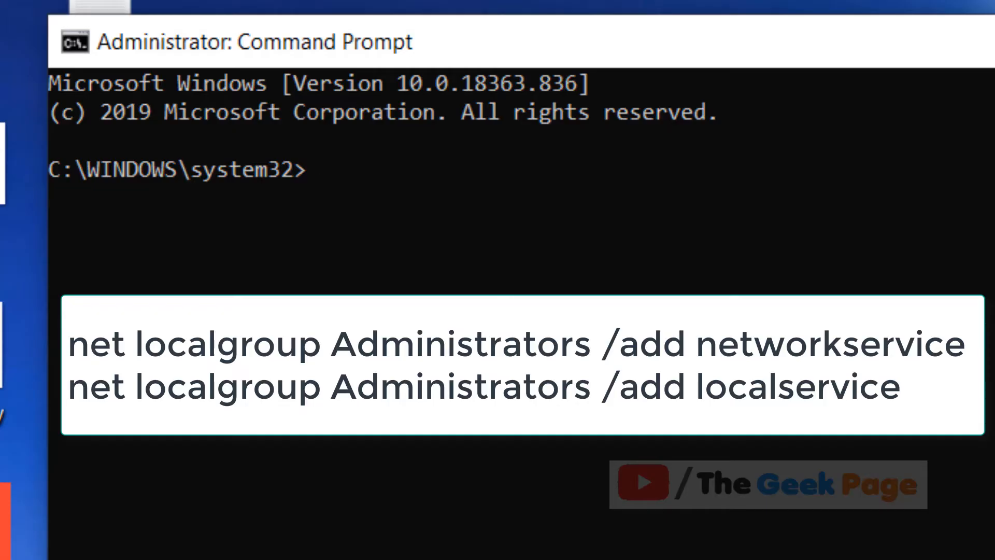
# Step: Run net localgroup Administrators networkservice /add and localservice /add, then reach services.msc
pyautogui.rightClick(256, 107)
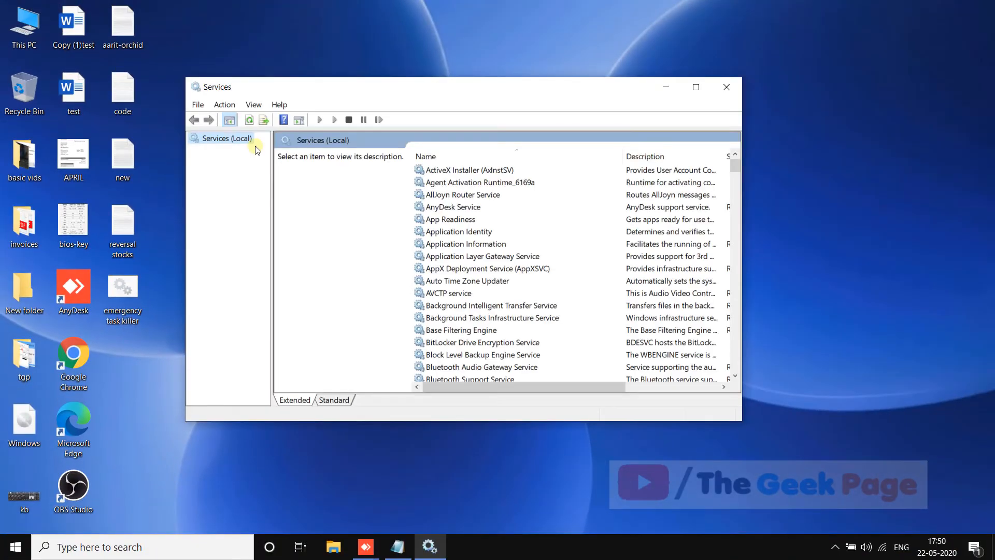
# Step: Jump to the D services and bring up the Diagnostic Policy Service context menu
pyautogui.click(467, 234)
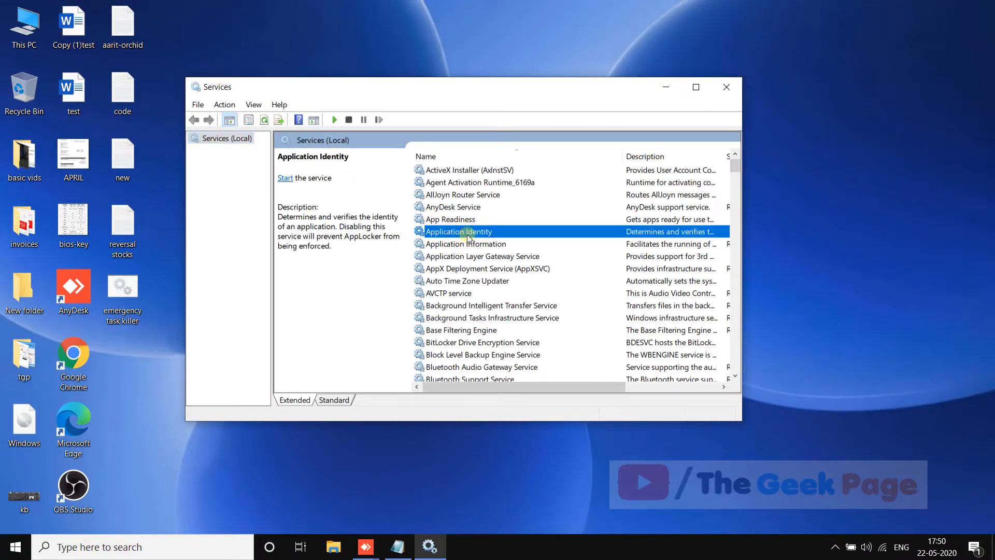
pyautogui.press('d')
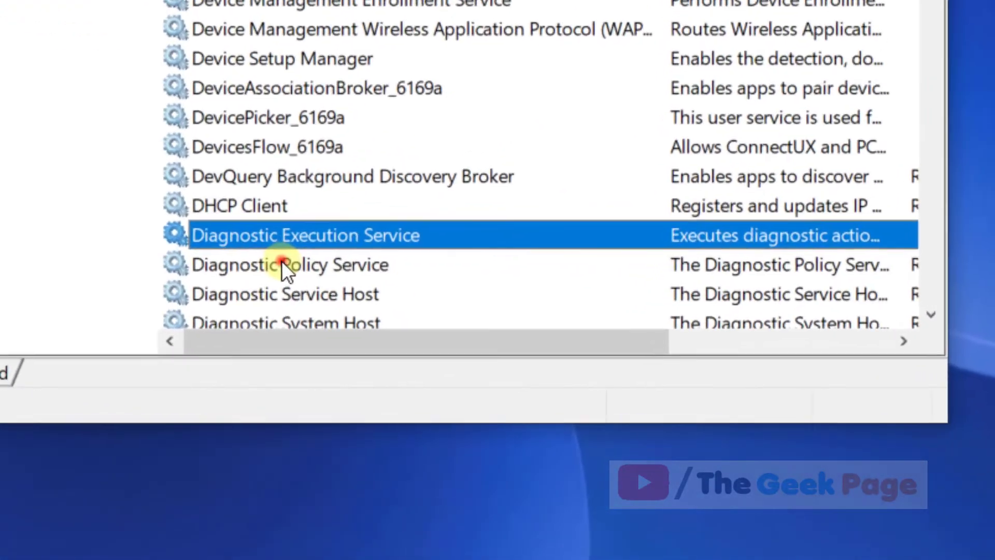
pyautogui.click(281, 265)
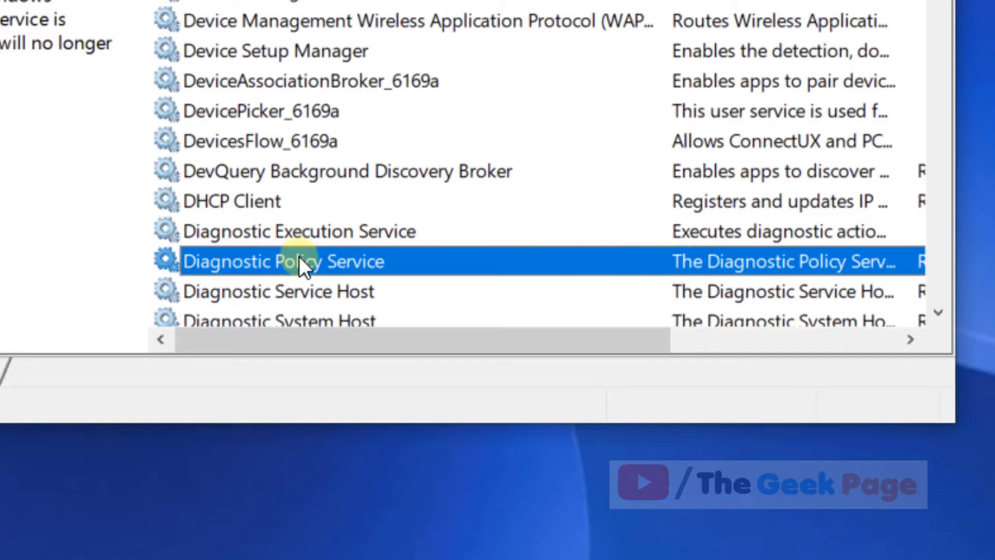
pyautogui.scroll(-2, 299, 257)
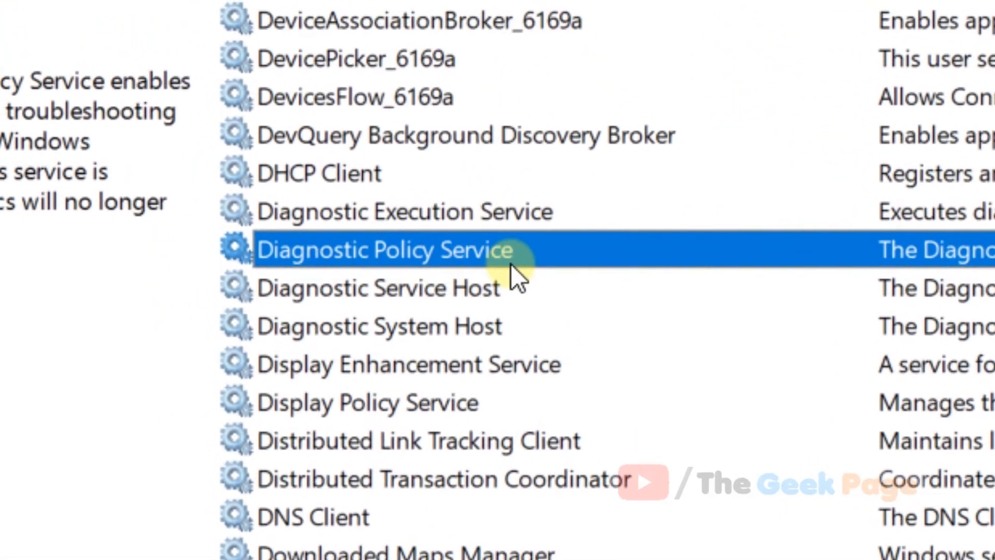
pyautogui.rightClick(496, 229)
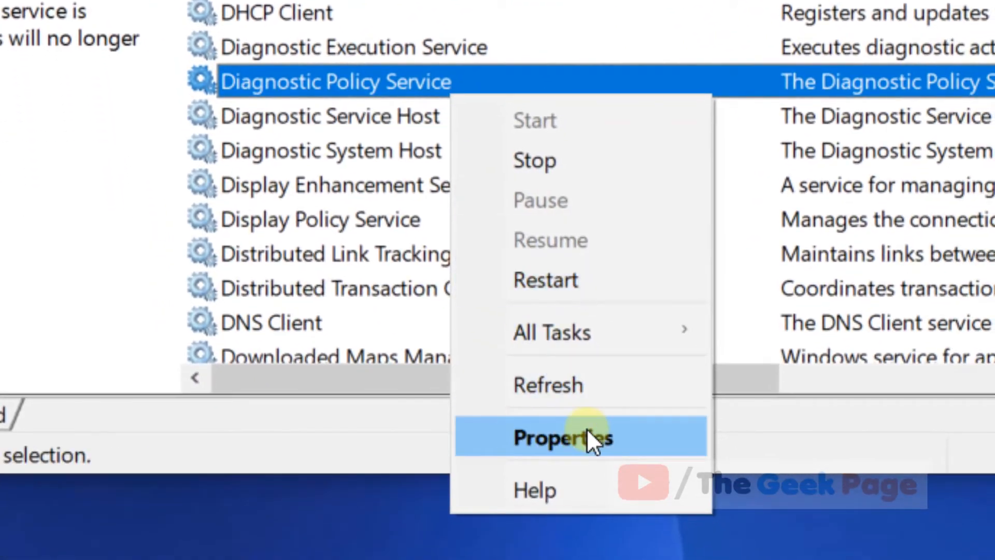
# Step: Keep Diagnostic Policy Service startup type Automatic, apply it, and restart the service
pyautogui.click(587, 438)
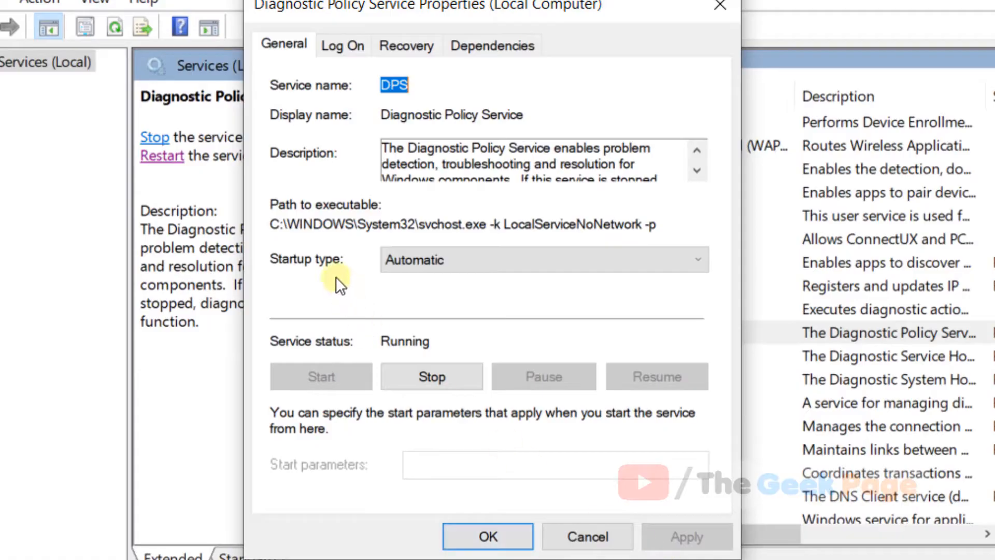
pyautogui.click(444, 258)
pyautogui.click(437, 302)
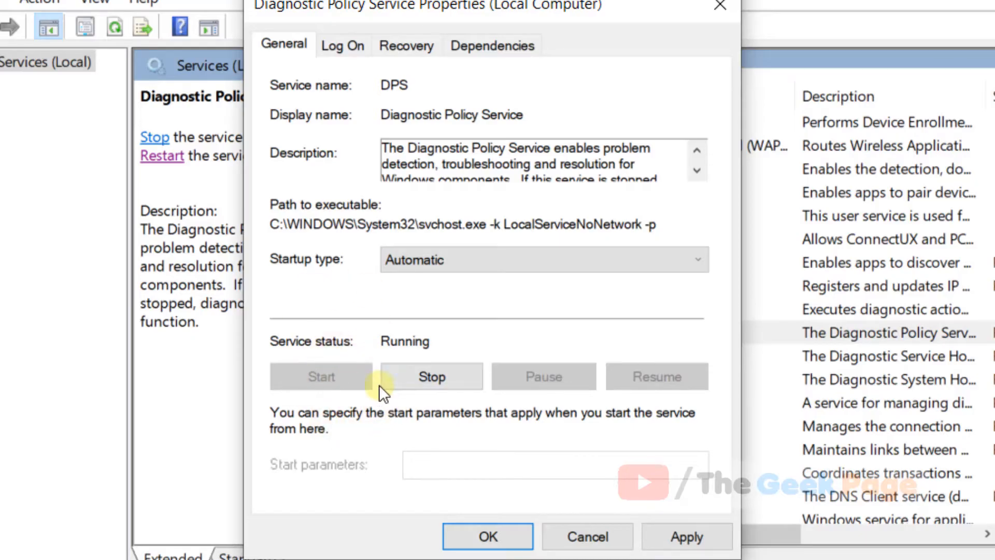
pyautogui.click(686, 537)
pyautogui.click(686, 537)
pyautogui.click(489, 536)
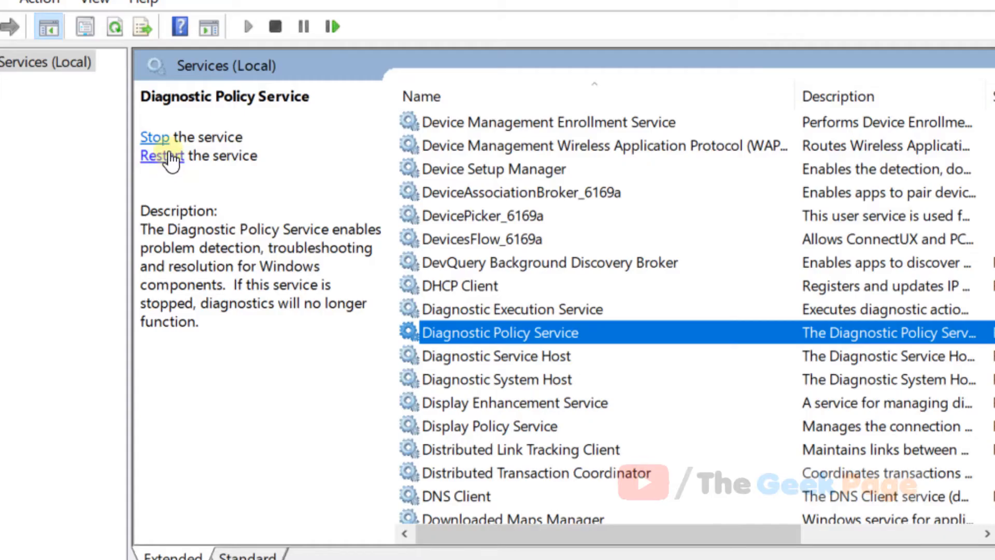
pyautogui.click(164, 155)
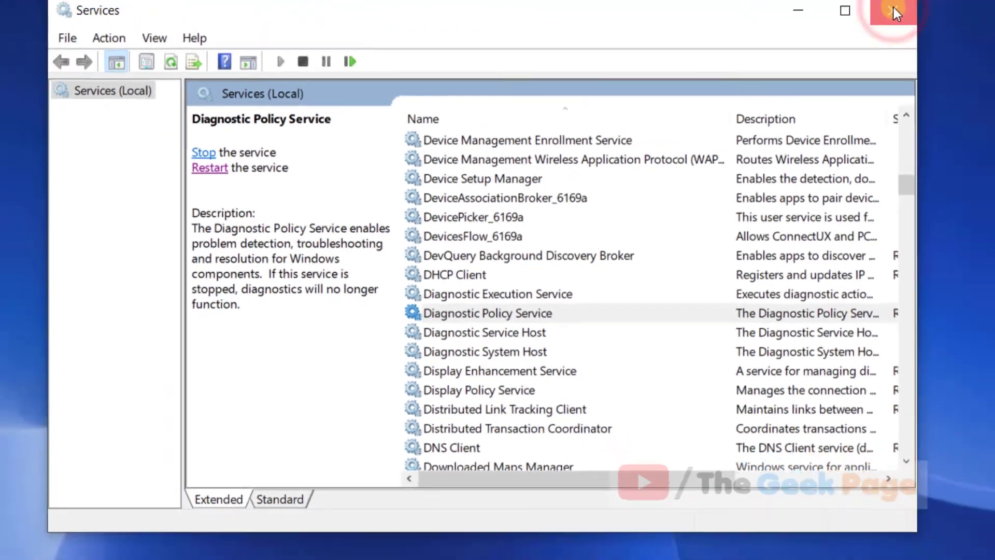
# Step: Close Services, refresh the desktop, and search for Device Manager
pyautogui.click(889, 18)
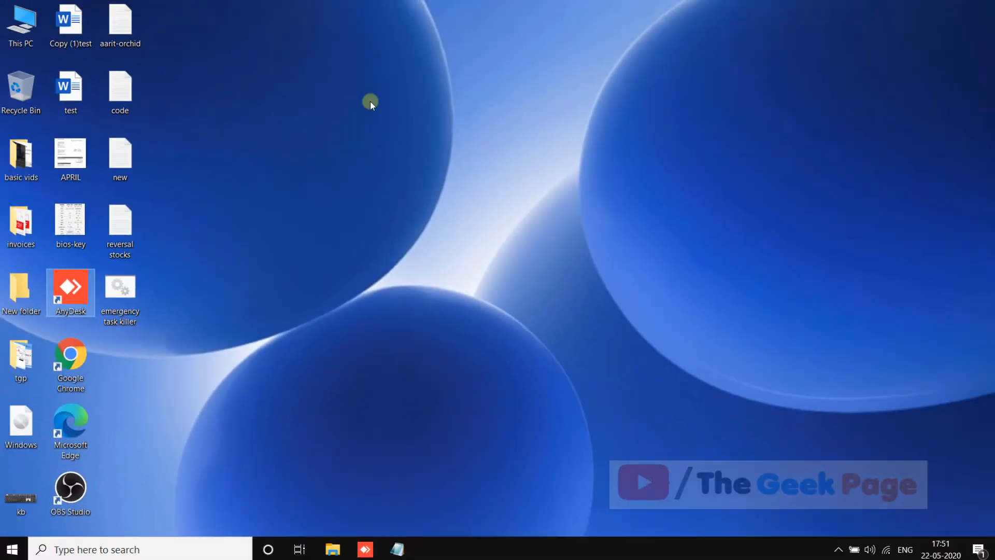
pyautogui.rightClick(370, 102)
pyautogui.click(412, 147)
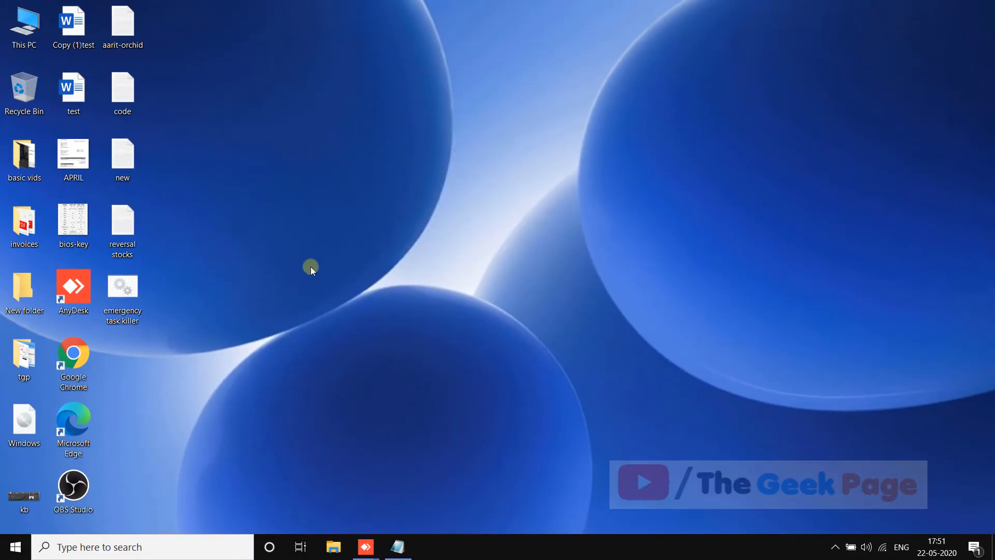
pyautogui.click(135, 550)
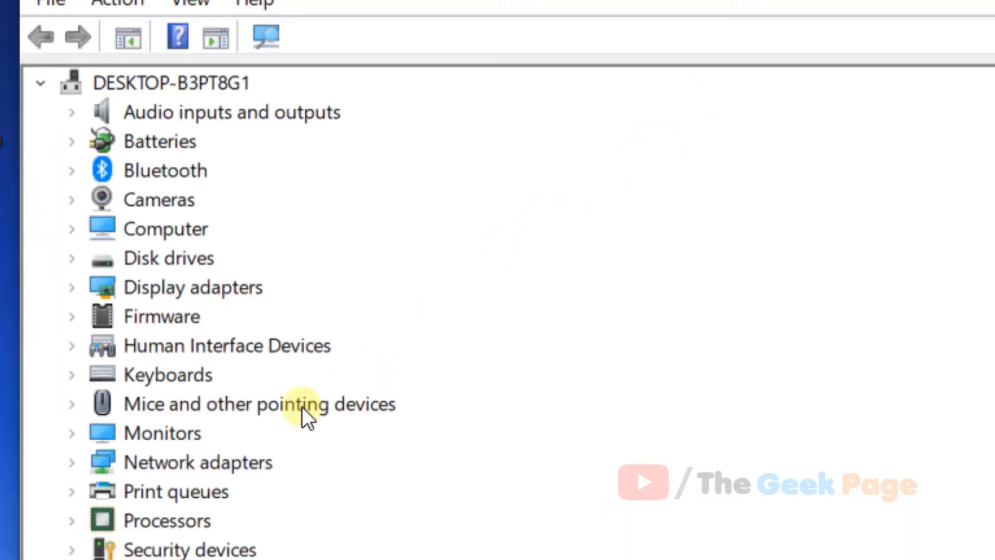
# Step: Expand Network adapters and select Intel(R) Dual Band Wireless-AC 3165
pyautogui.click(47, 334)
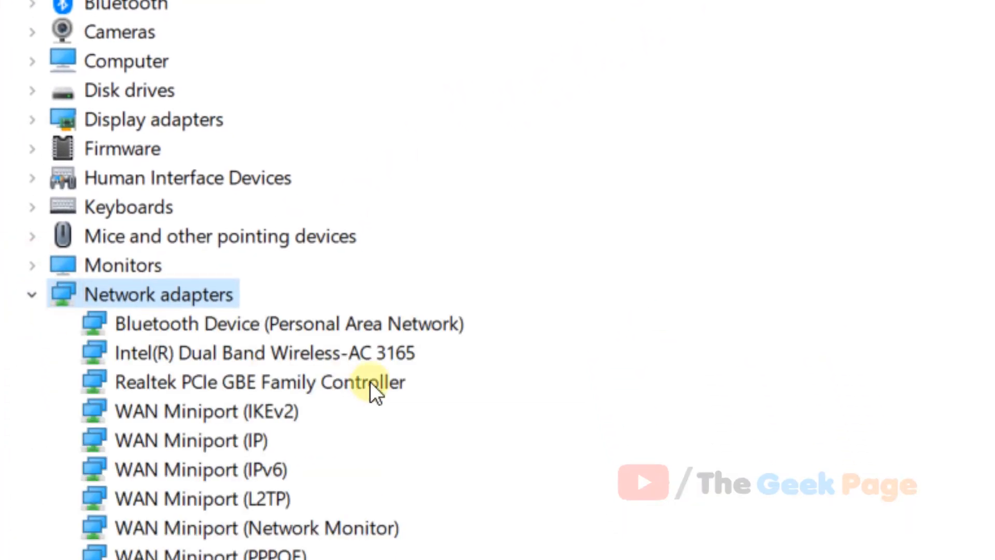
pyautogui.click(293, 352)
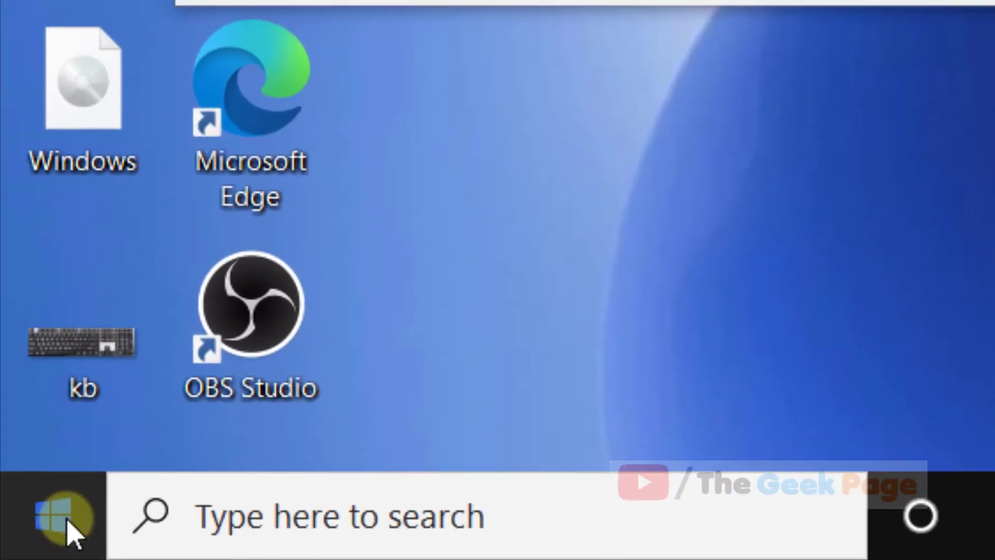
# Step: Run ncpa.cpl from the Start right-click Run dialog to show Network Connections
pyautogui.rightClick(67, 529)
pyautogui.click(209, 311)
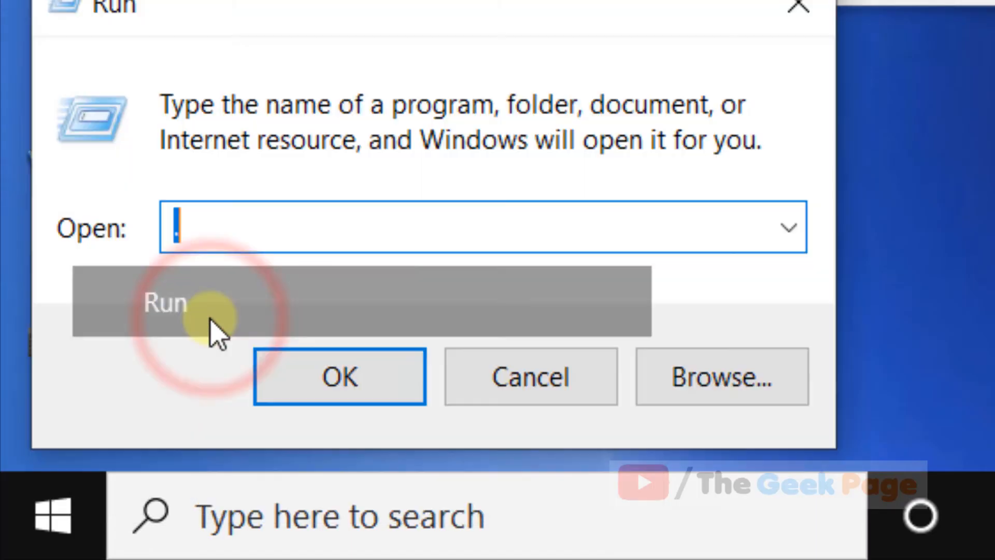
pyautogui.write('ncp')
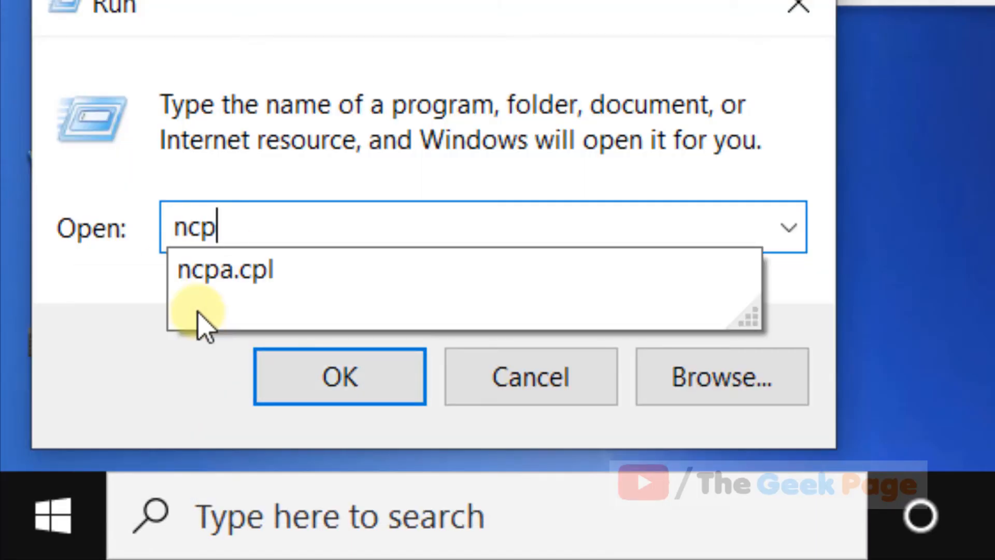
pyautogui.write('a.cpl')
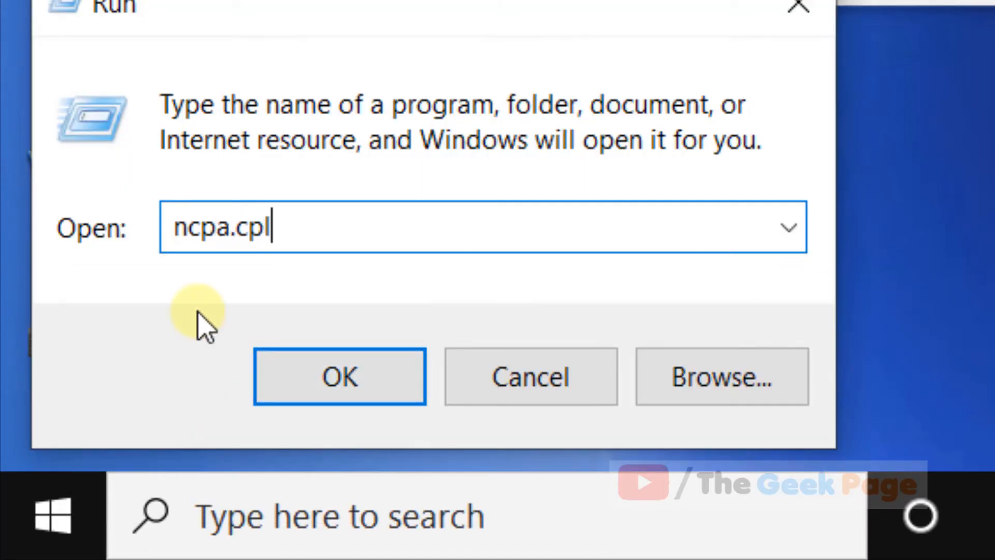
pyautogui.click(339, 376)
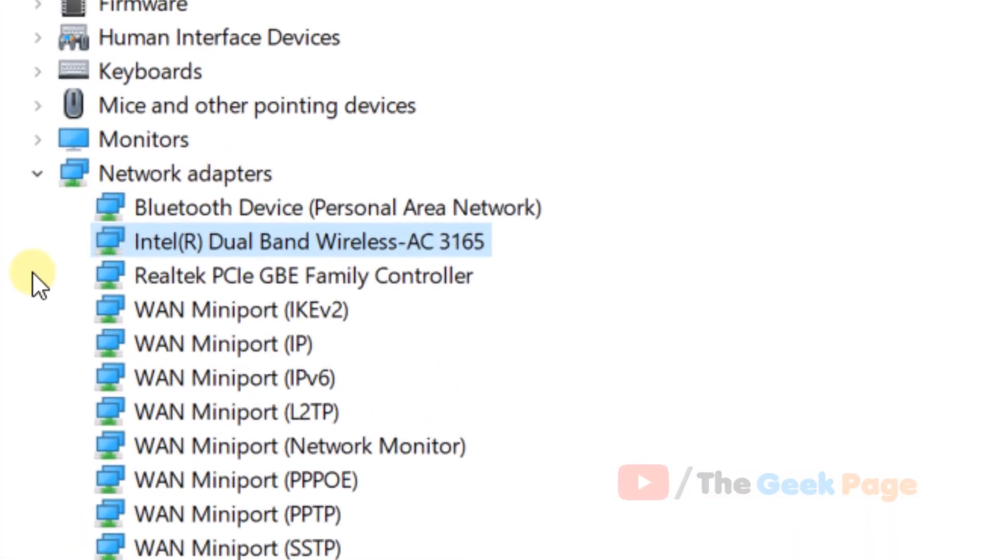
# Step: Choose Uninstall device for the Intel Wireless-AC 3165 adapter
pyautogui.rightClick(458, 252)
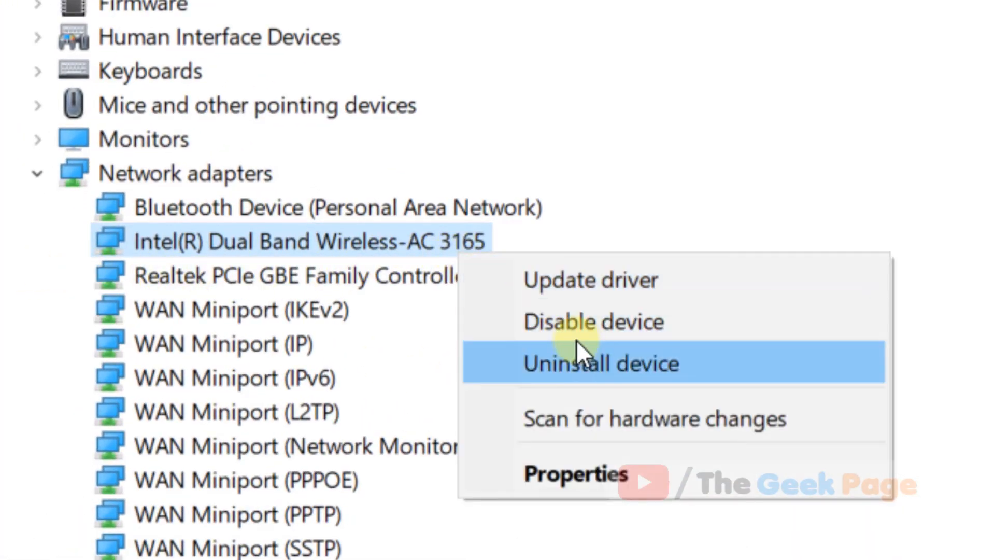
pyautogui.click(622, 368)
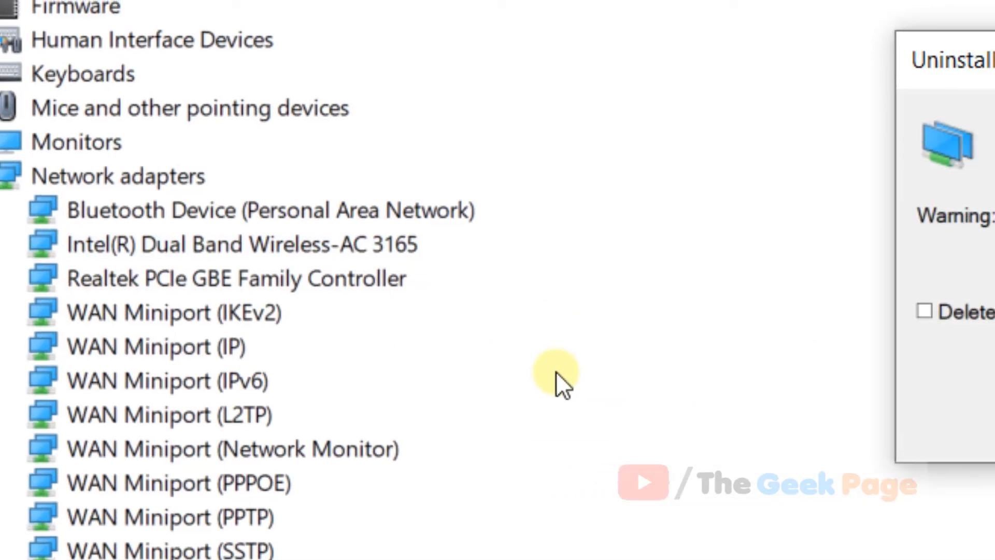